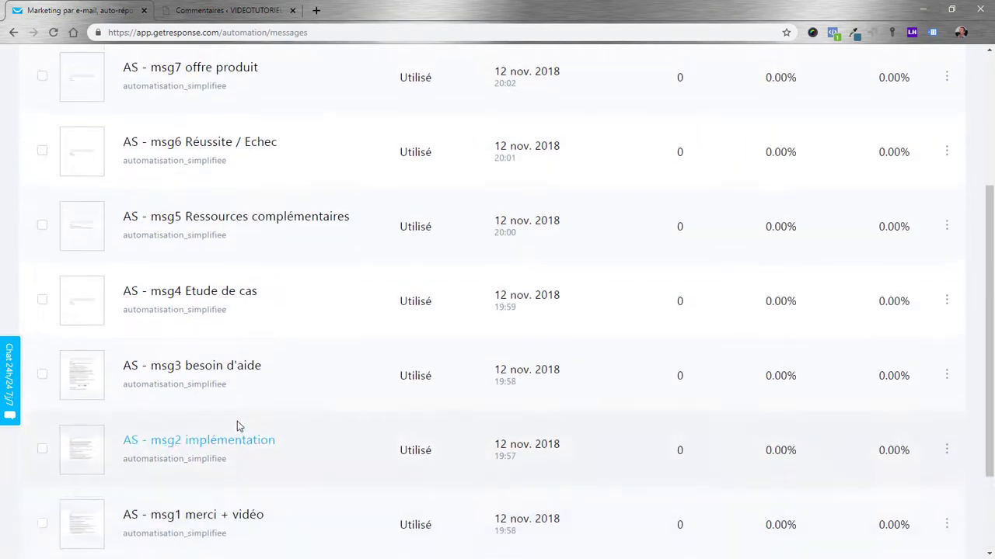
Preview the automated message "AS - msg1 merci + vidéo".
scroll(198, 416, "down", 4)
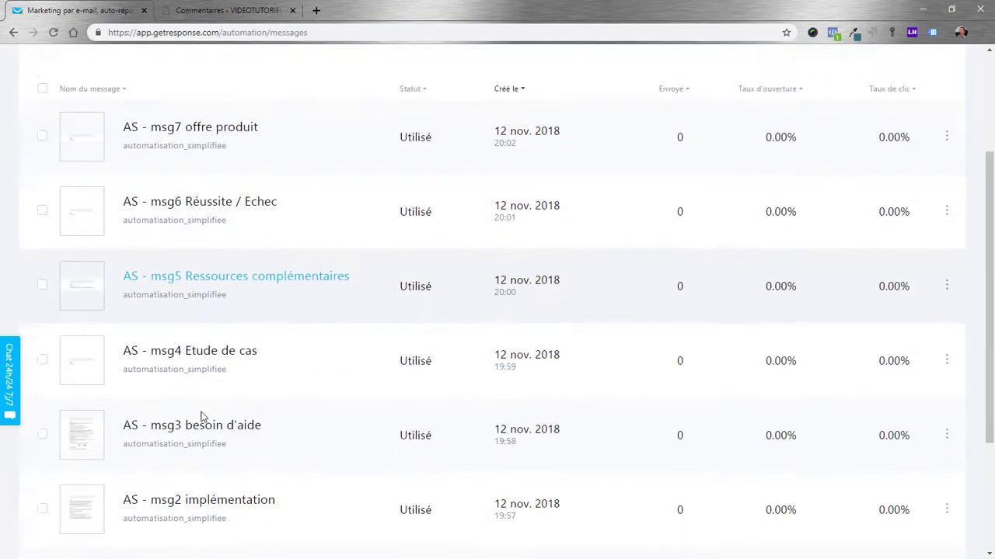
left_click(946, 397)
left_click(946, 397)
left_click(825, 458)
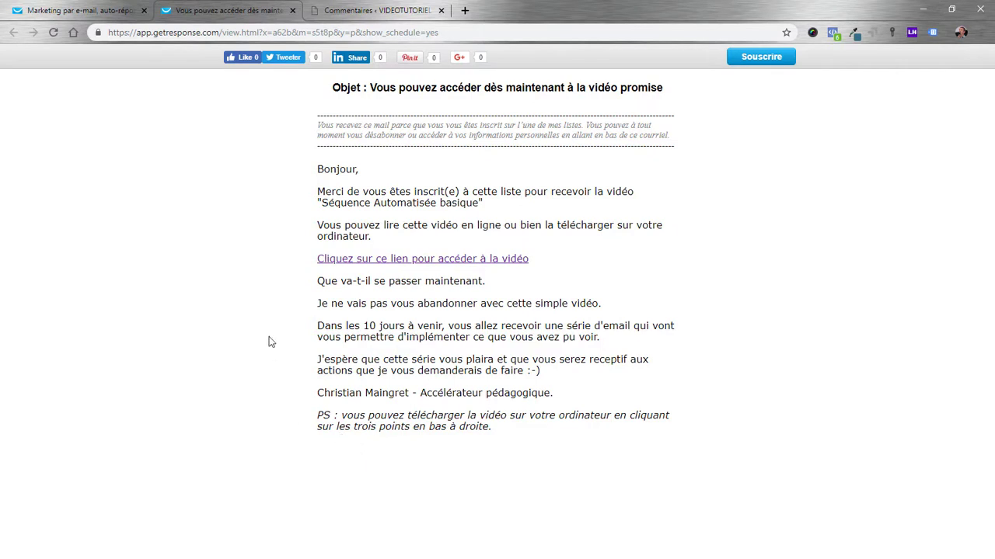
Return to the message list and preview "AS - msg2 implémentation".
left_click(113, 16)
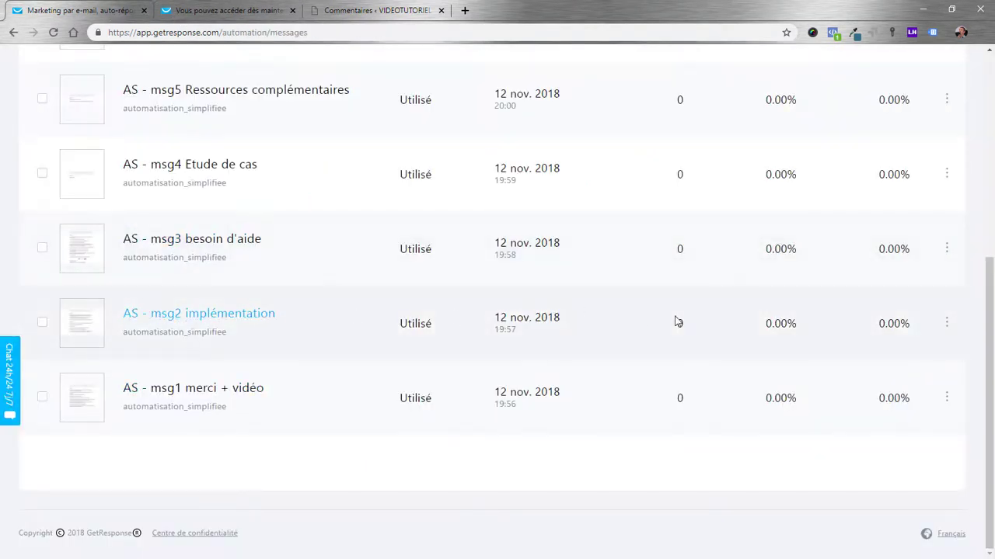
left_click(946, 321)
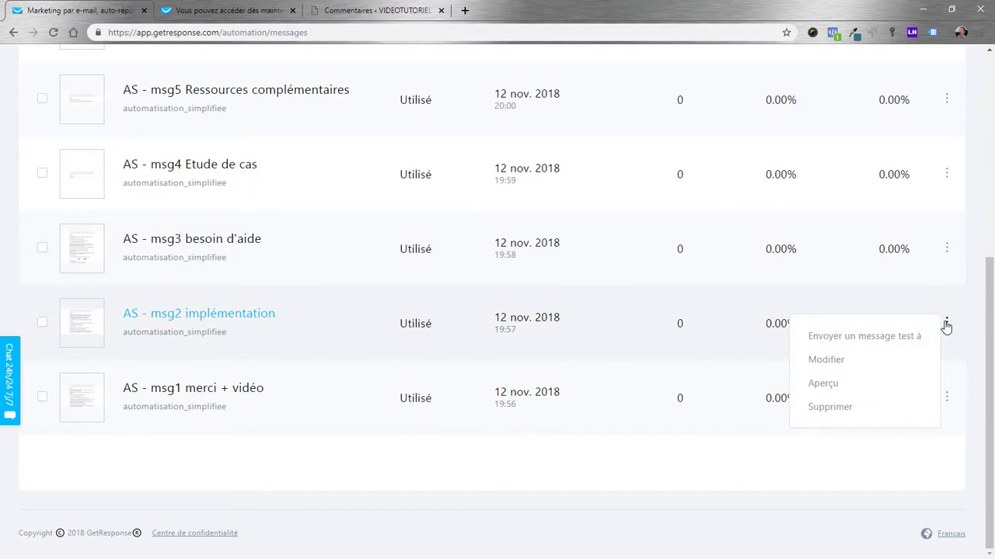
left_click(818, 381)
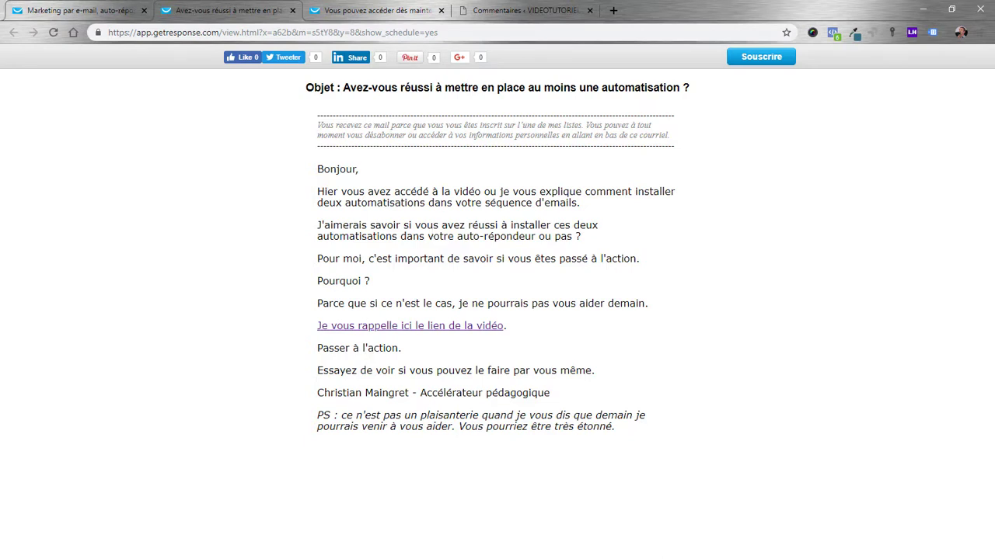
Return to the message list and preview "AS - msg3 besoin d'aide".
left_click(78, 13)
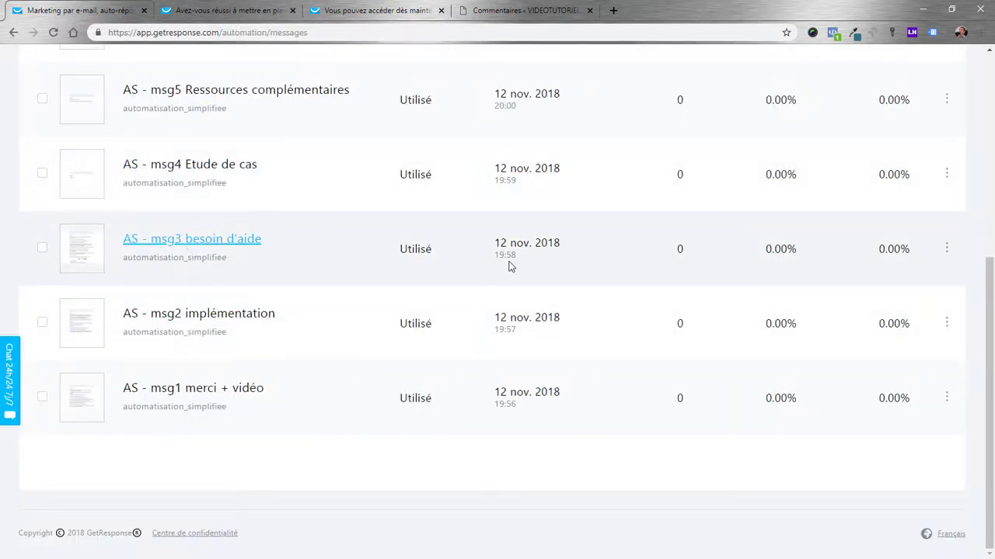
left_click(947, 249)
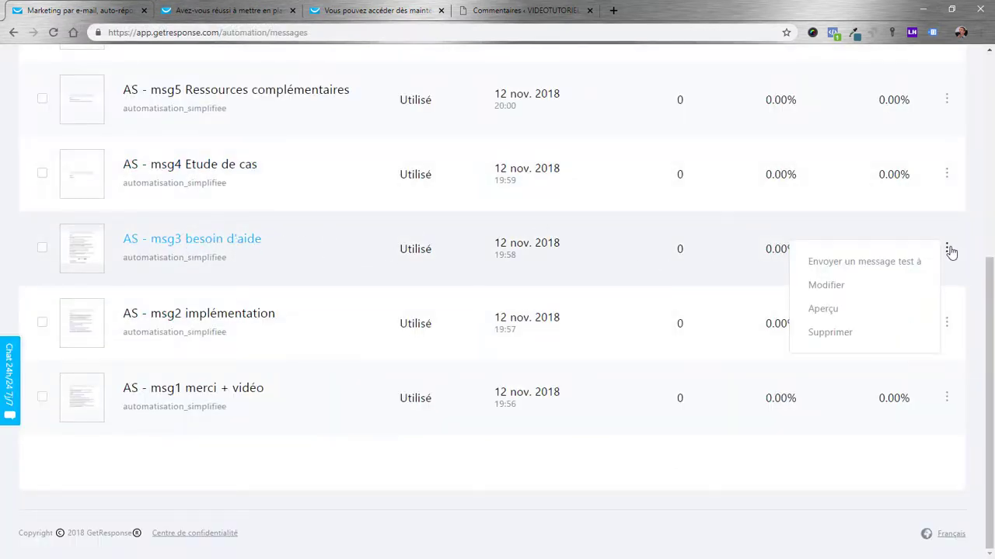
left_click(833, 311)
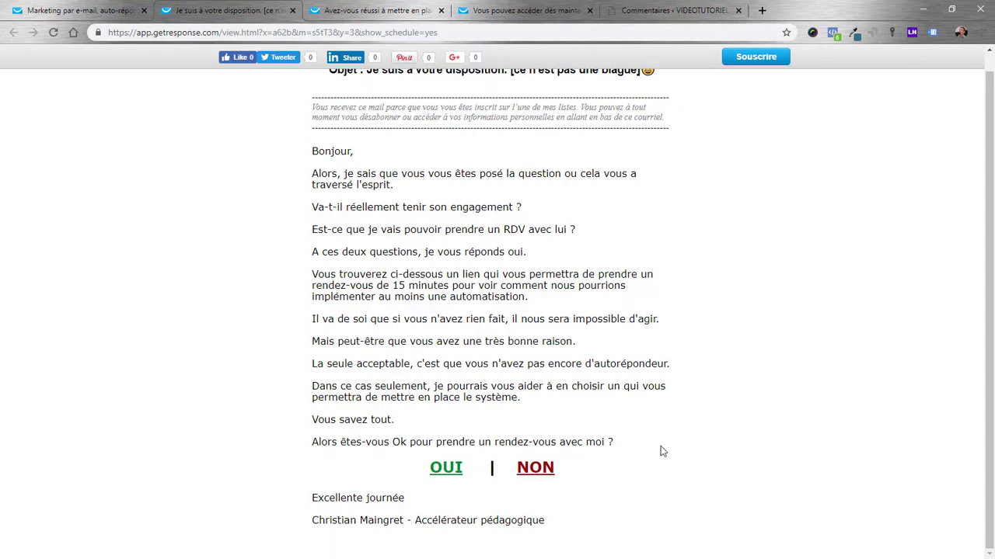
Look over the remaining automated messages, and open the workflow "AS - Séquence complète" from the workflow list.
left_click(77, 11)
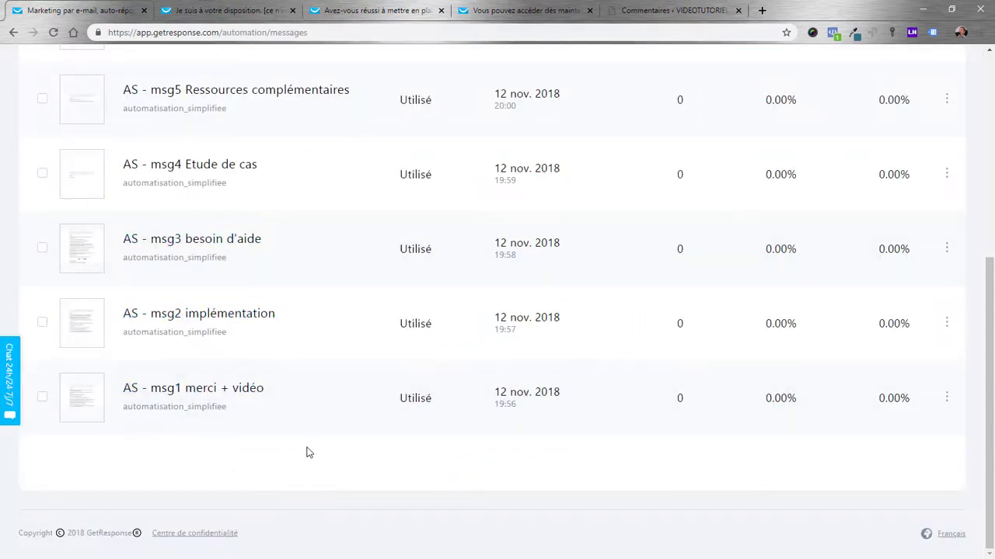
scroll(303, 454, "up", 2)
scroll(310, 443, "up", 1)
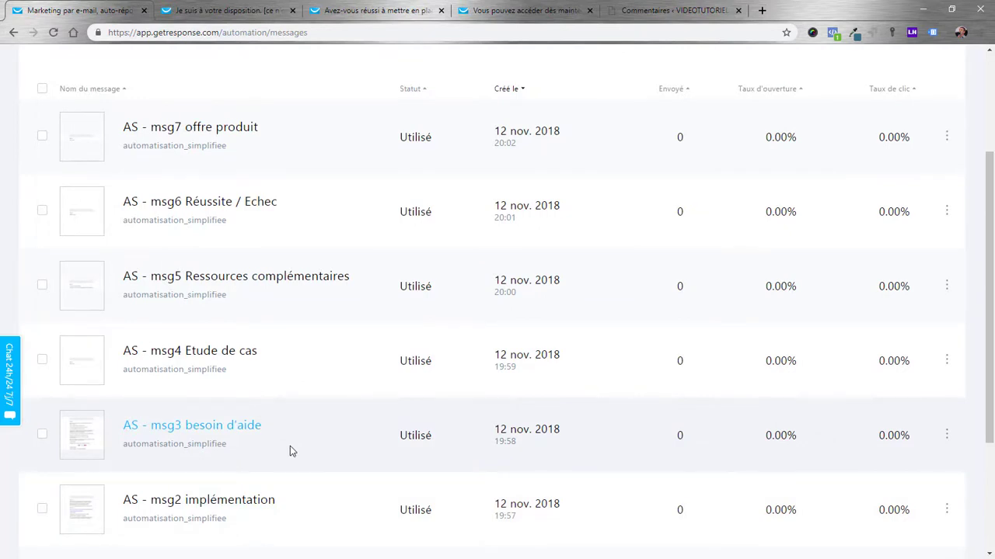
scroll(290, 450, "up", 3)
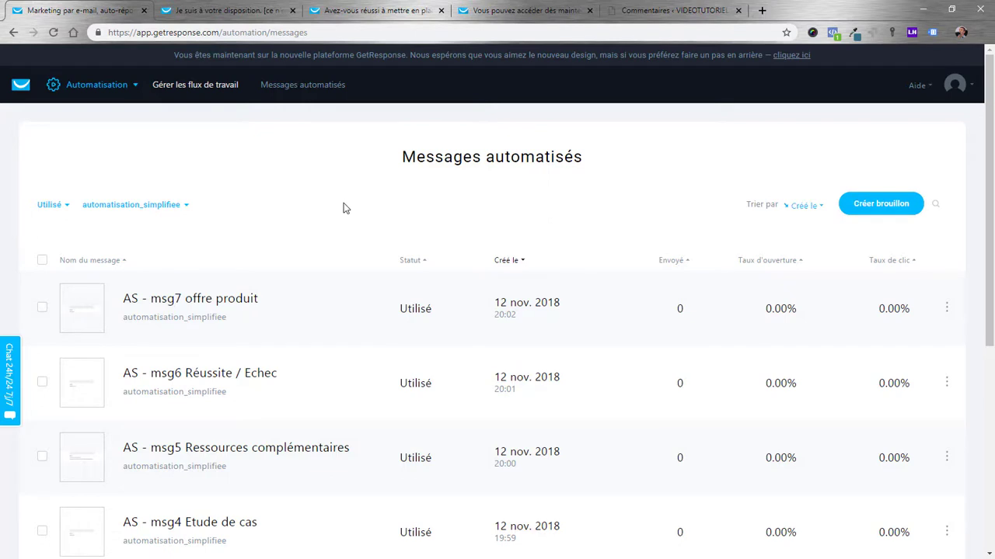
left_click(201, 88)
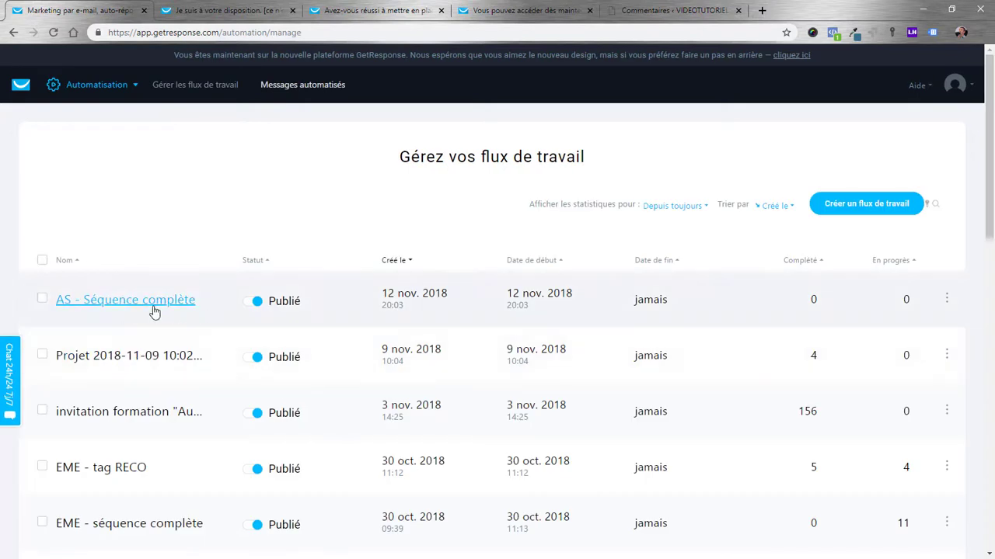
left_click(133, 309)
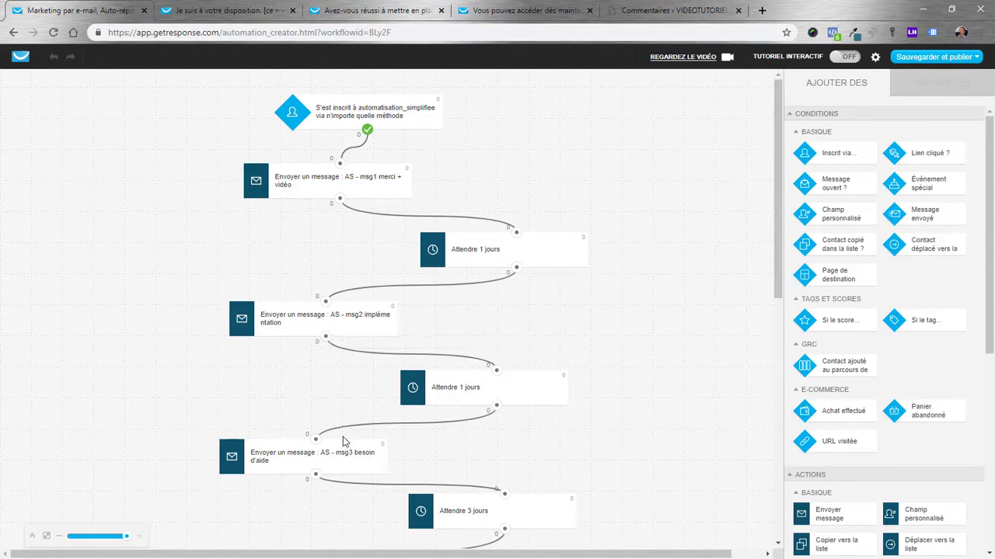
Examine the order of messages and waiting periods throughout the "AS - Séquence complète" workflow.
scroll(289, 459, "down", 1)
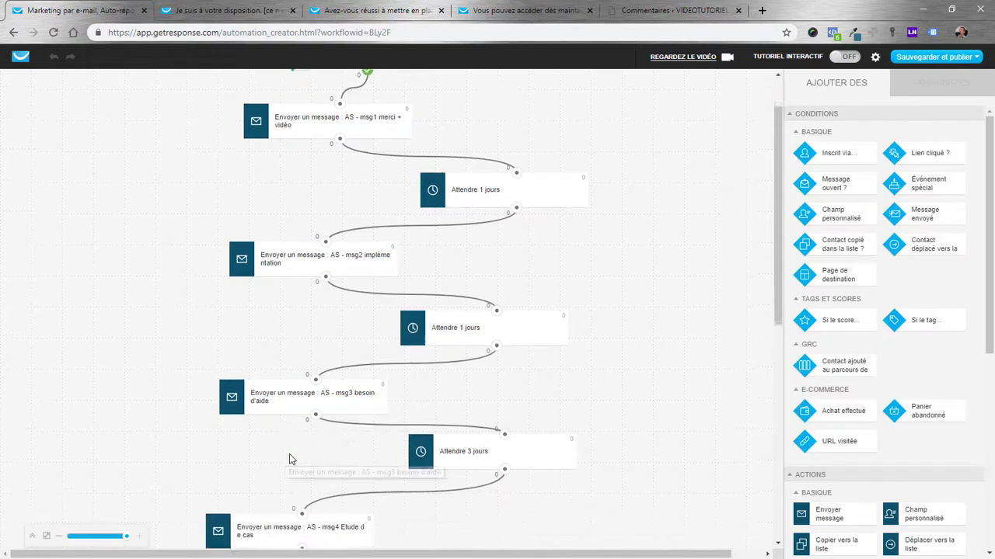
scroll(278, 404, "down", 1)
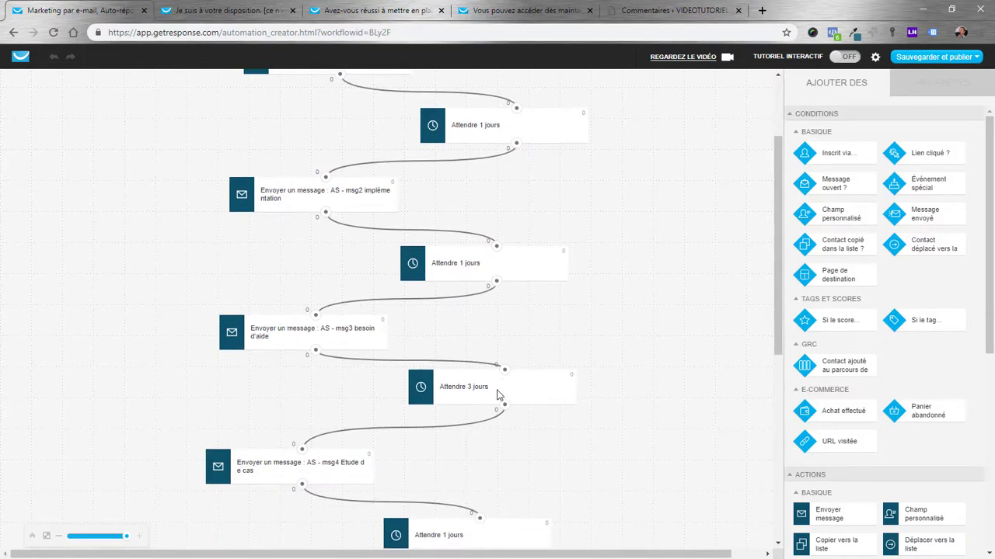
scroll(497, 394, "down", 1)
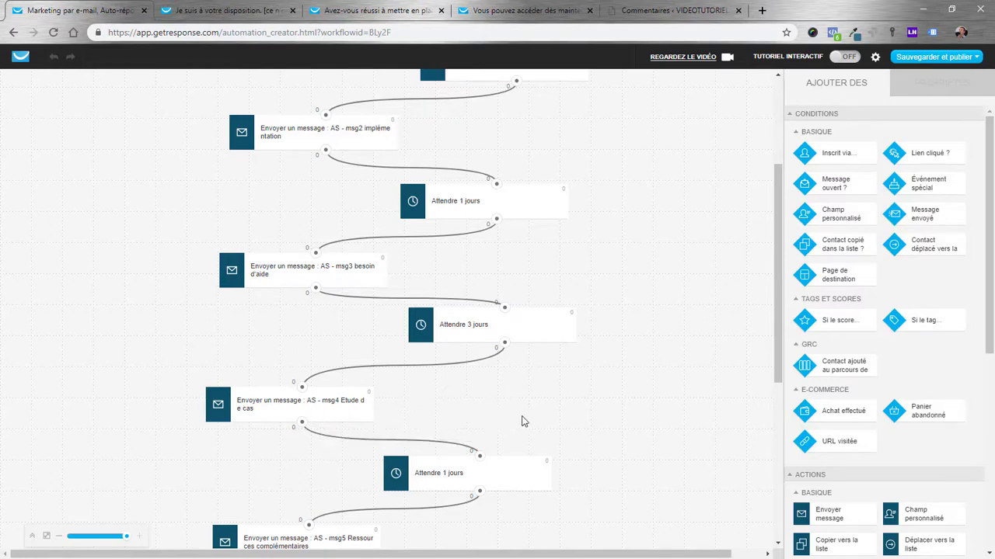
scroll(544, 426, "up", 2)
scroll(553, 429, "up", 1)
scroll(455, 249, "down", 5)
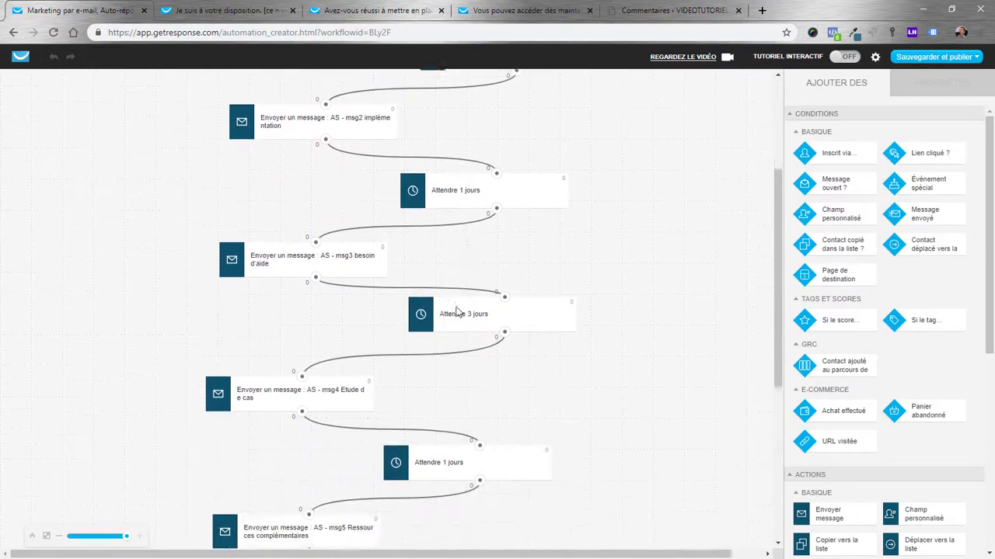
scroll(460, 312, "down", 4)
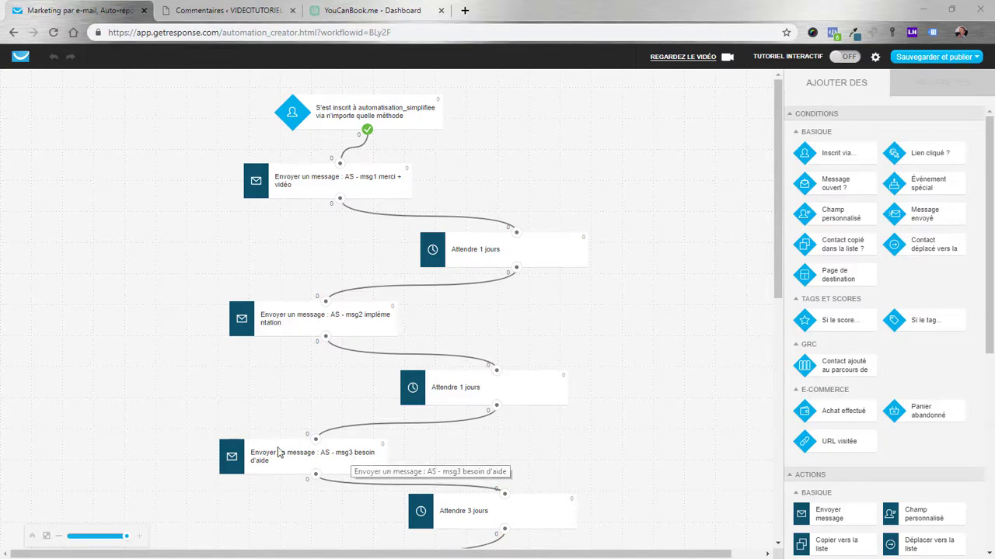
Leave the workflow editor without saving, and create a new workflow built from scratch.
left_click(24, 59)
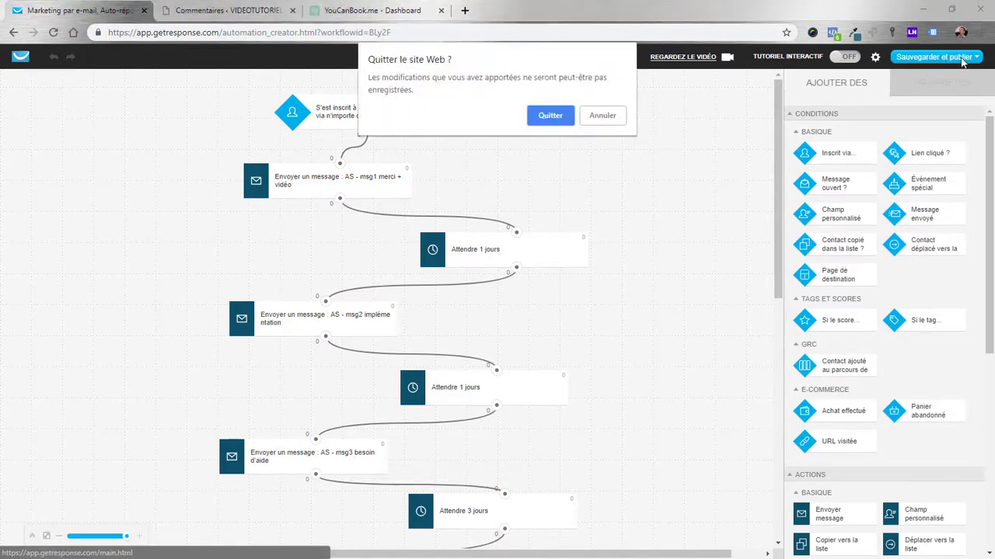
left_click(552, 116)
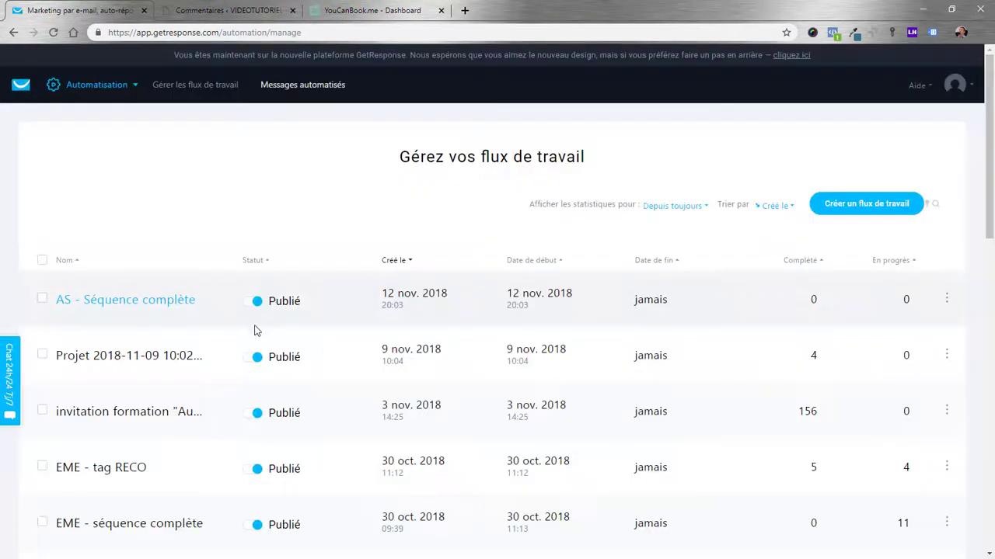
left_click(873, 207)
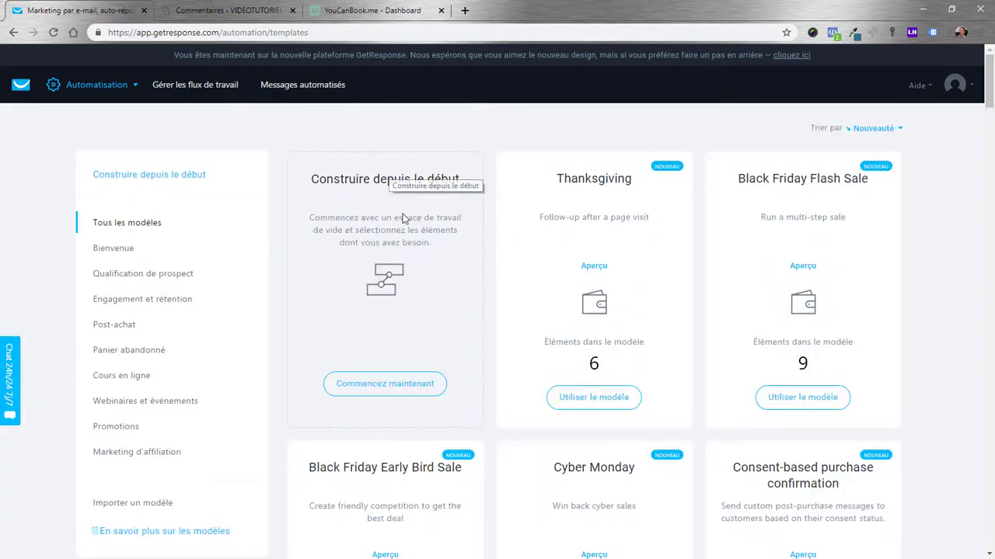
left_click(404, 394)
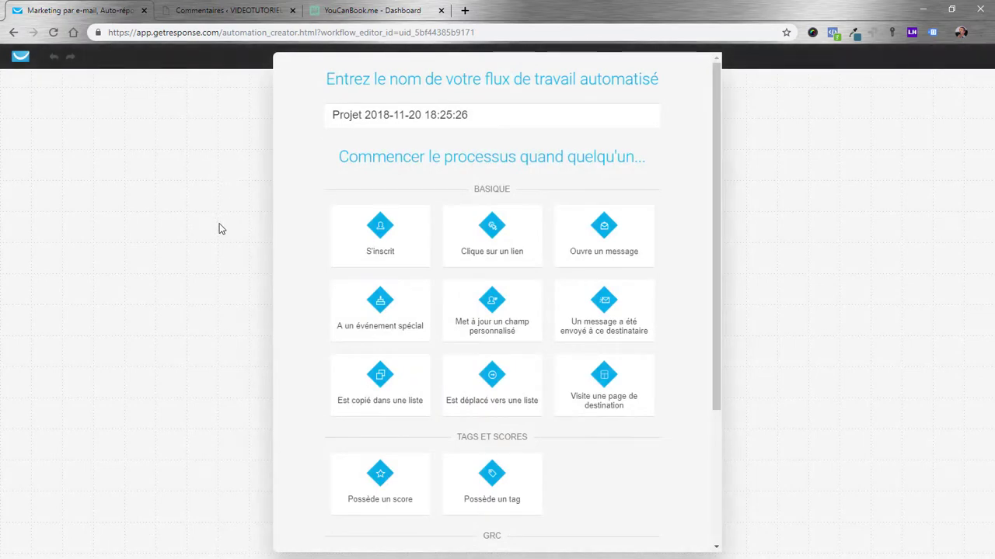
Start the workflow with a link-click condition that monitors a specific link of a specific Automatisation message.
left_click(492, 233)
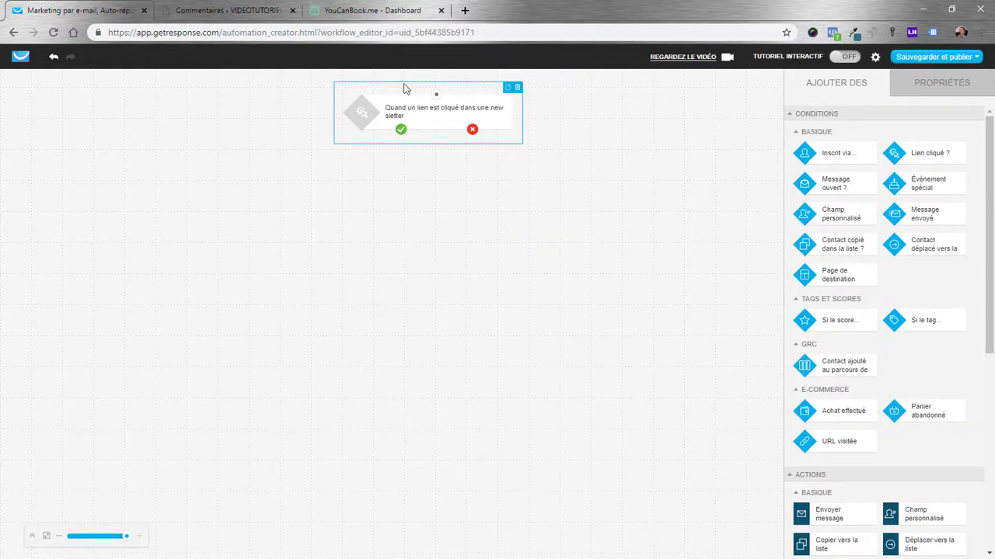
left_click(949, 84)
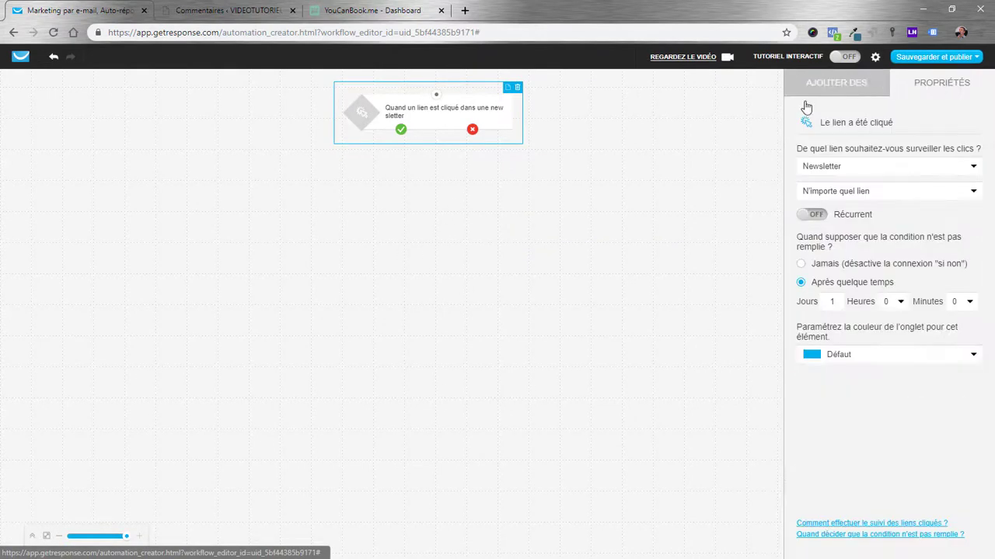
left_click(973, 167)
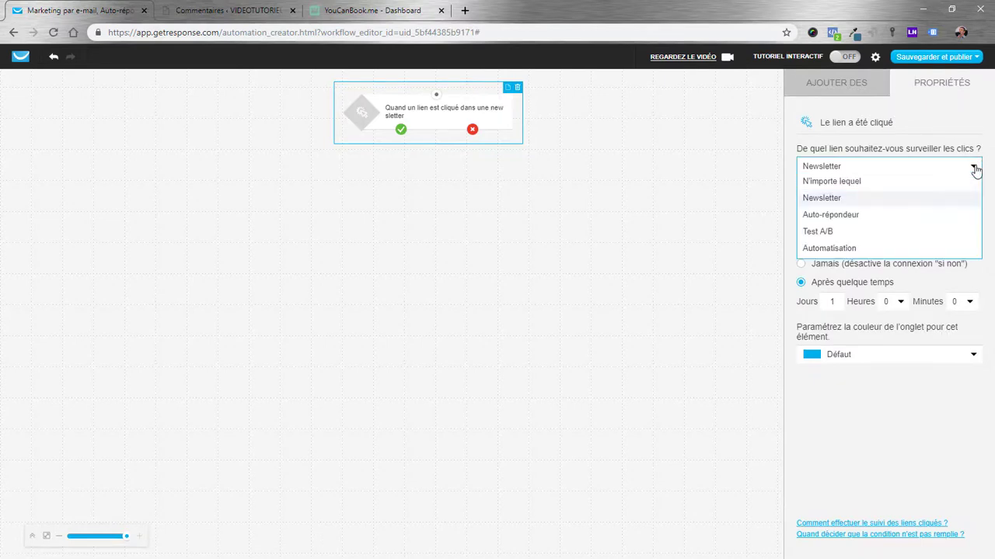
left_click(829, 249)
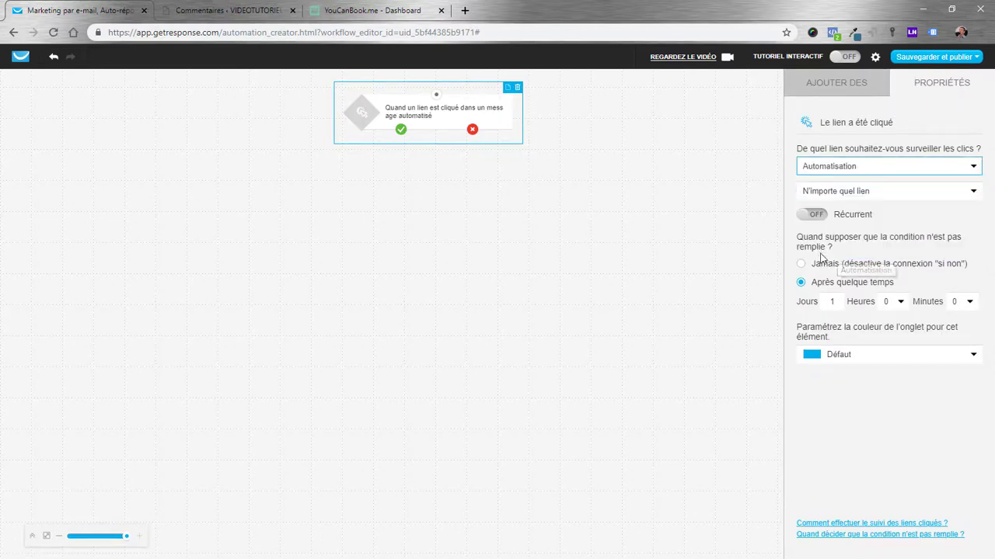
left_click(975, 193)
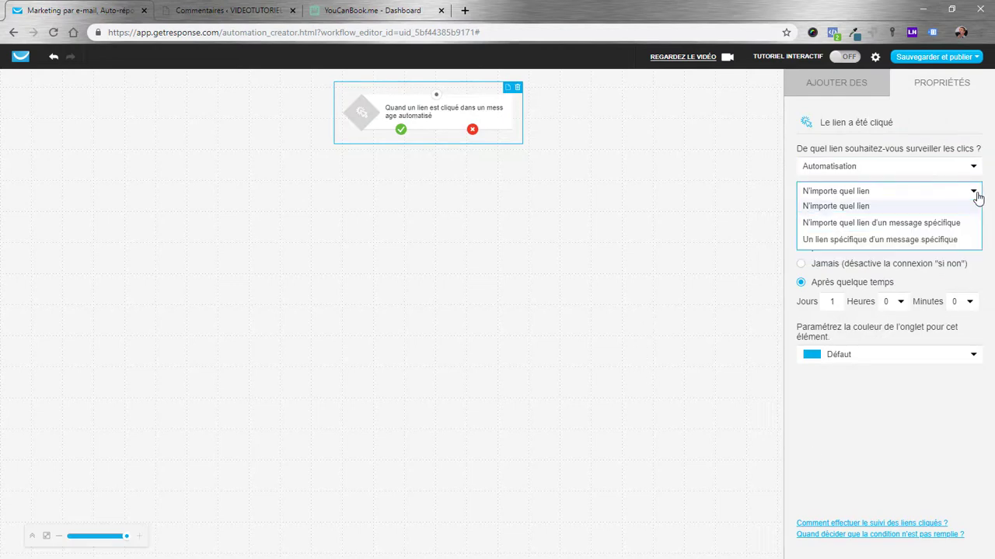
left_click(898, 241)
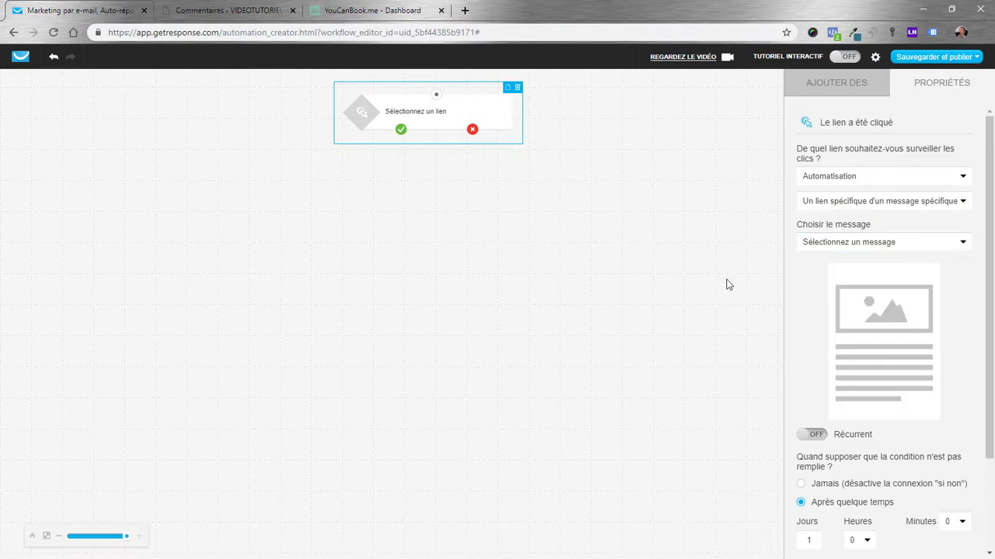
Set the condition's message to "AS - msg3 besoin d'aide" and select the second club-formation-video.kneo.me link.
left_click(962, 243)
scroll(850, 342, "down", 1)
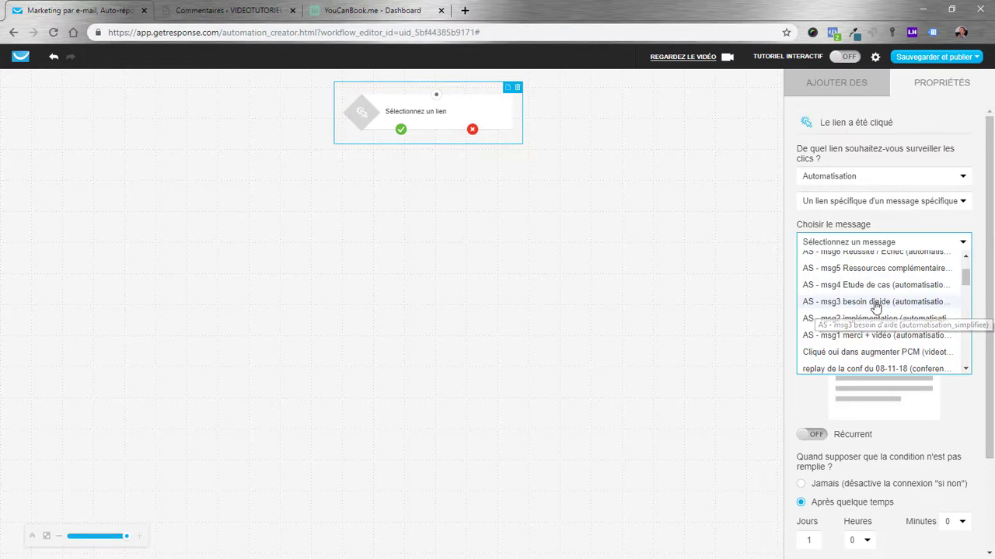
left_click(876, 304)
scroll(826, 337, "down", 2)
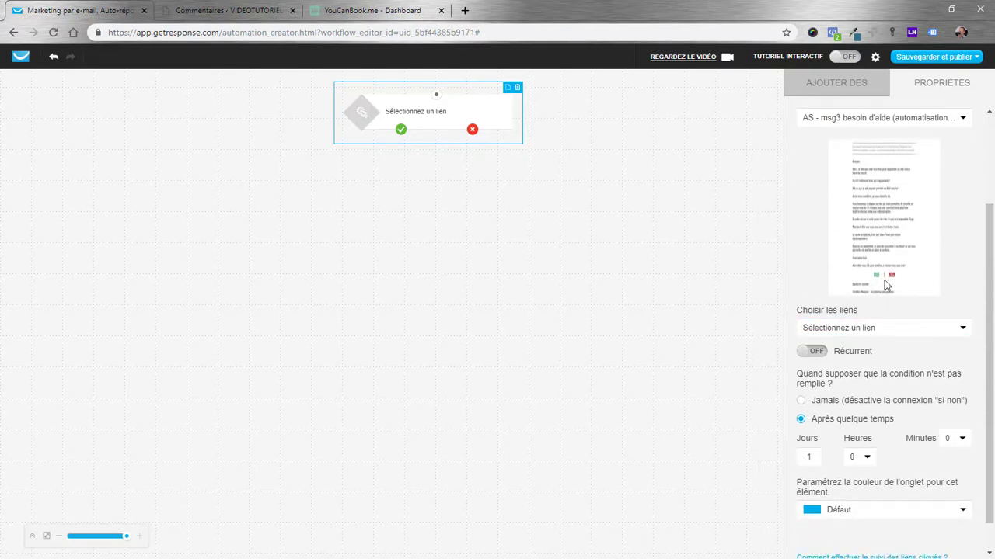
left_click(964, 330)
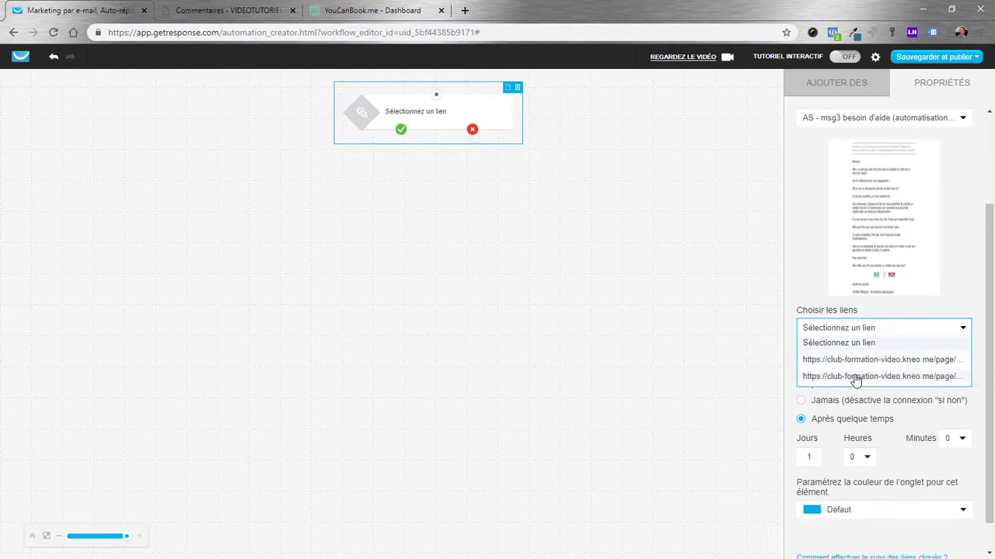
left_click(856, 377)
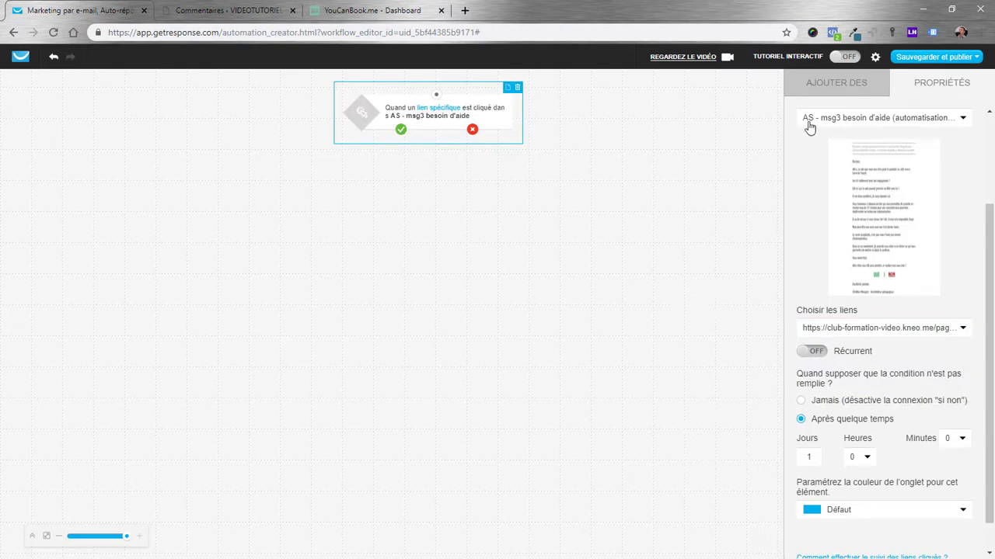
Add an Attendre action below the link-click condition and connect it to the condition's positive (green) output.
left_click(849, 82)
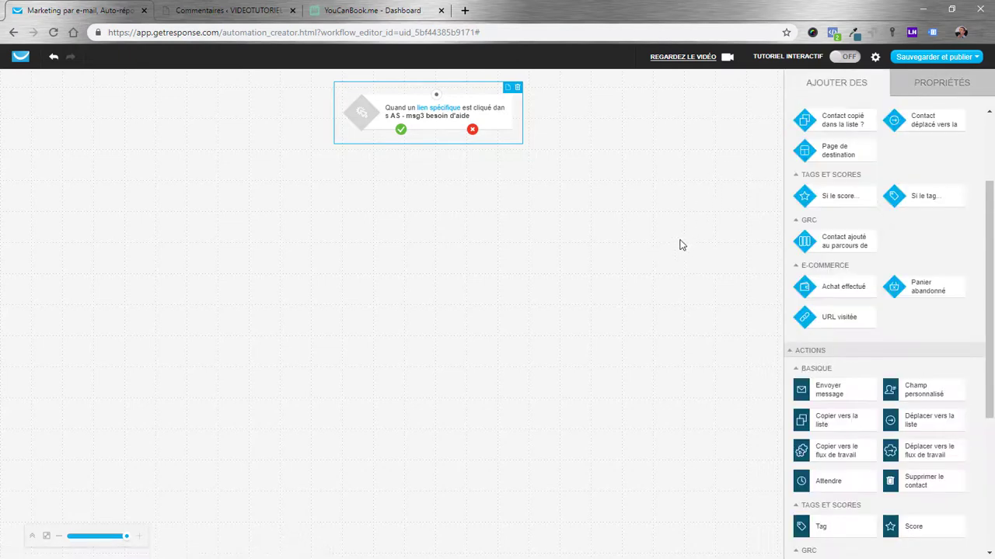
left_click_drag(830, 482, 360, 174)
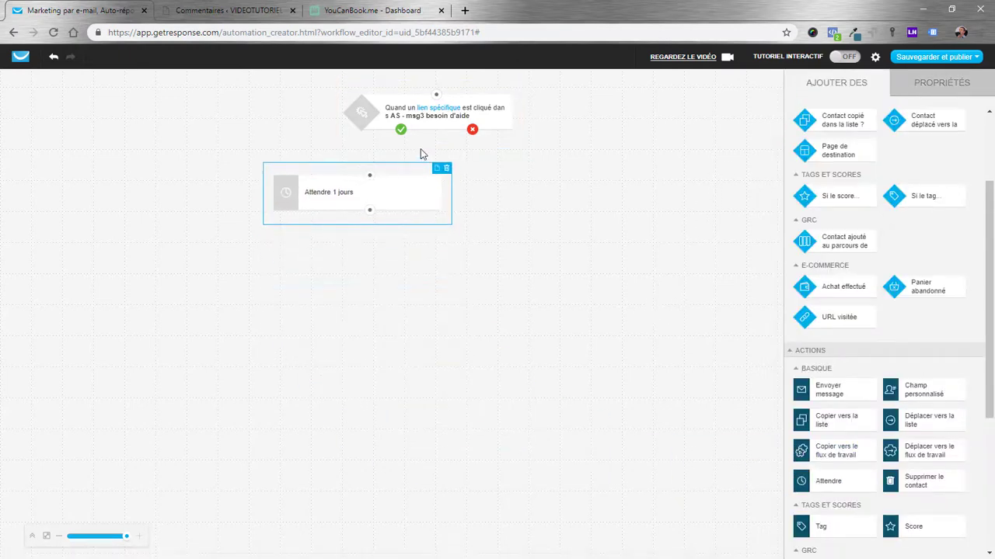
left_click_drag(400, 129, 371, 178)
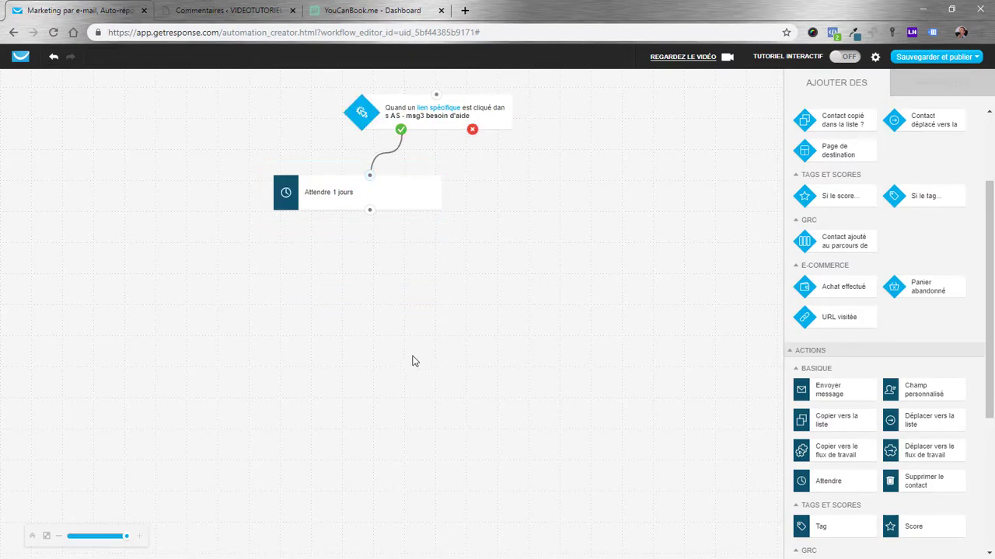
Set the Attendre action's delay to 10 minutes, with no days.
left_click(369, 204)
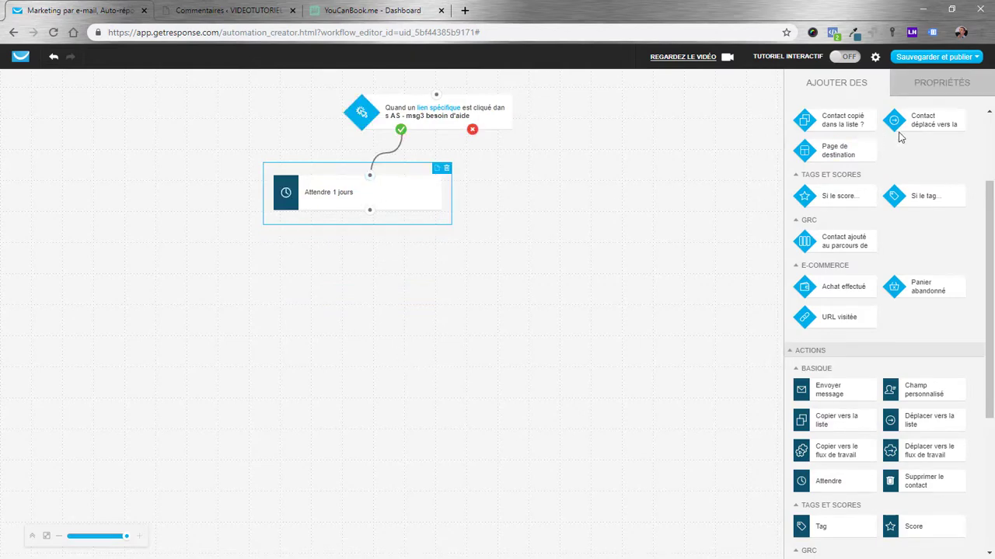
left_click(944, 85)
left_click(971, 194)
left_click(962, 224)
left_click(830, 191)
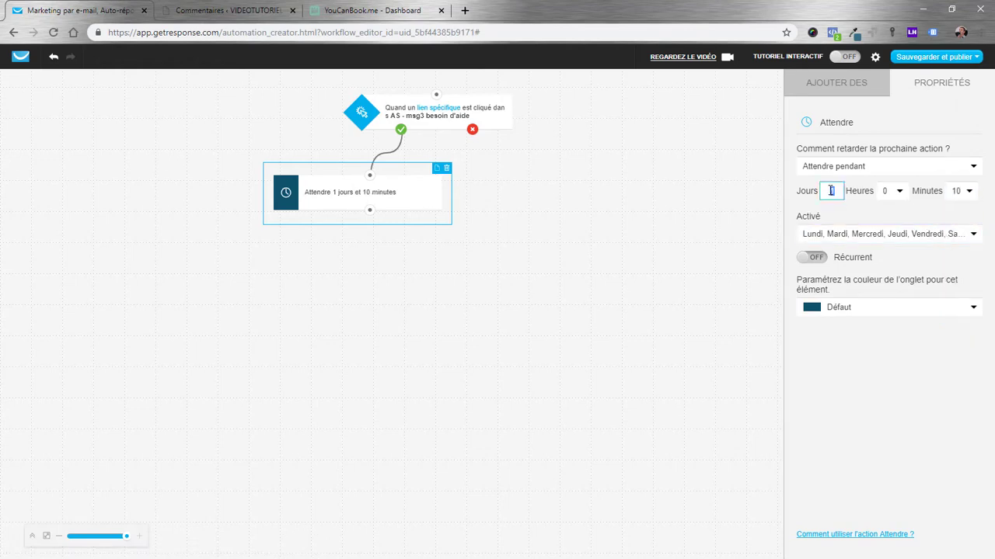
key("BackSpace")
left_click(699, 288)
Enable the Récurrent option on both the Attendre action and the link-click condition.
left_click(397, 204)
left_click(952, 92)
left_click(821, 262)
left_click(442, 116)
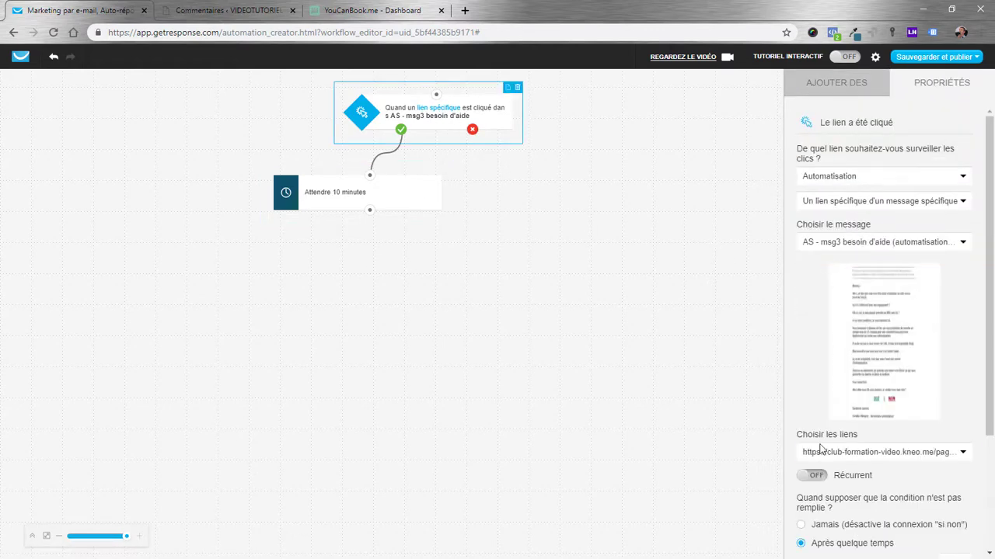
left_click(815, 475)
left_click(442, 306)
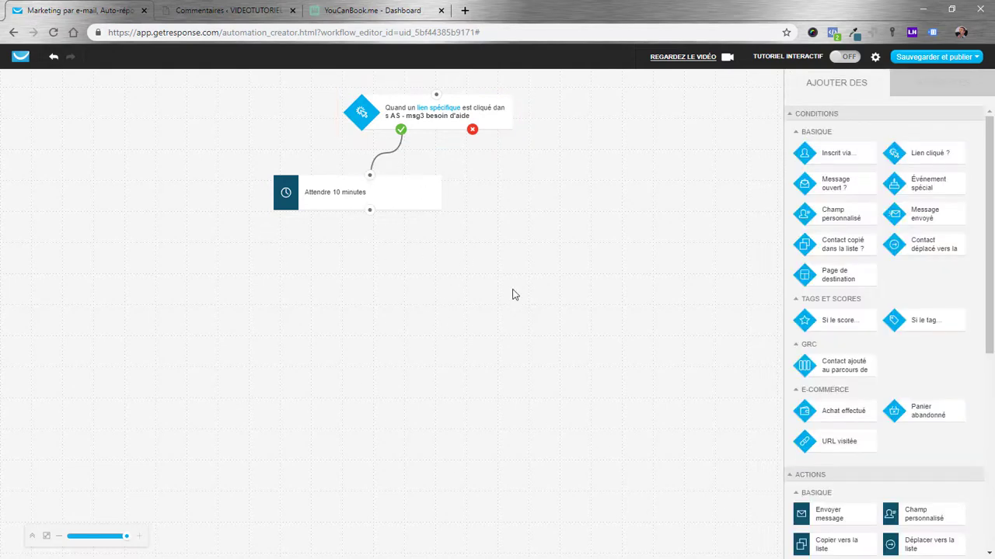
Add an Envoyer message action below the Attendre action and connect it to that action's output.
left_click_drag(827, 516, 380, 293)
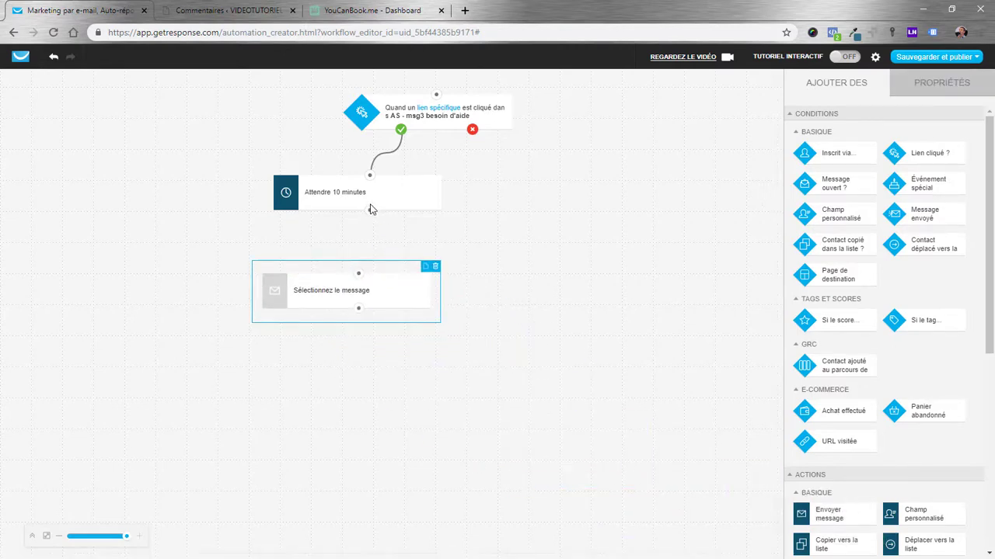
left_click_drag(369, 211, 359, 276)
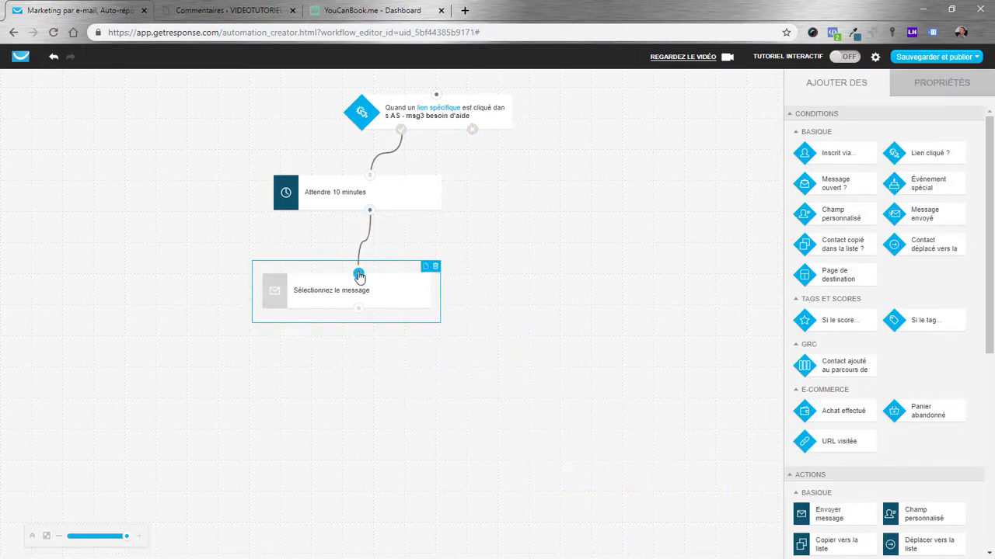
left_click(332, 304)
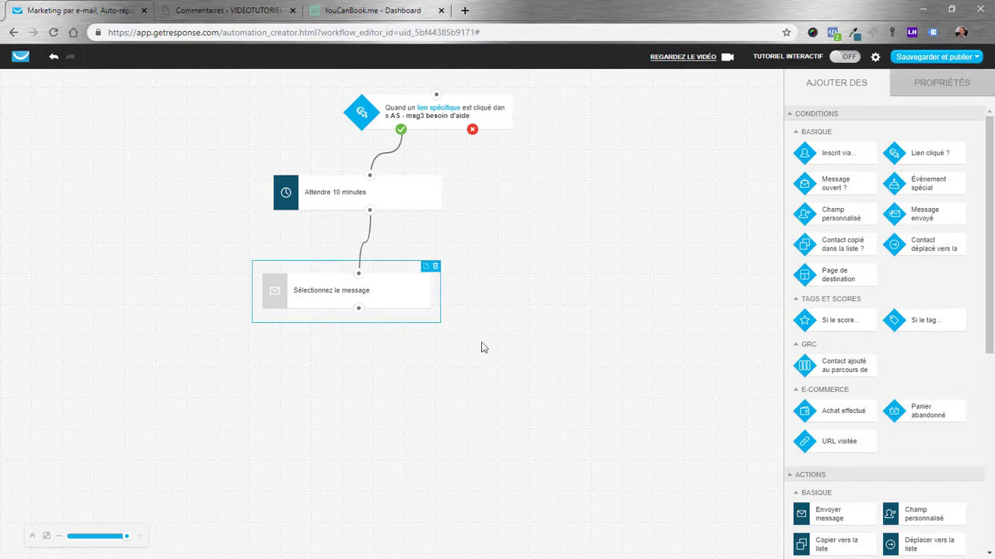
Have the message action send the Brouillon "AS - msg1 RDV" with automatisation_simplifiee's footer language settings, and enable Récurrent and unique recipients only.
left_click(952, 89)
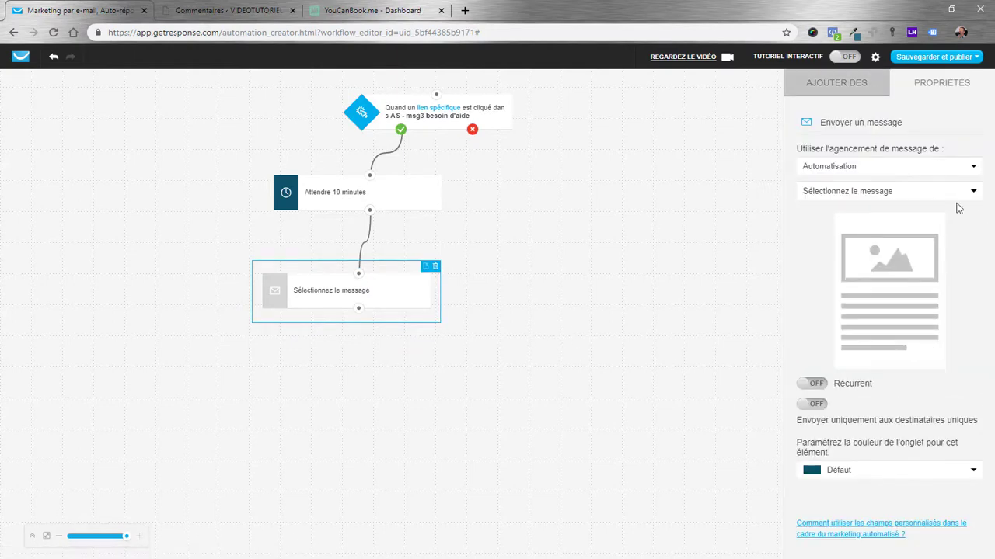
left_click(975, 169)
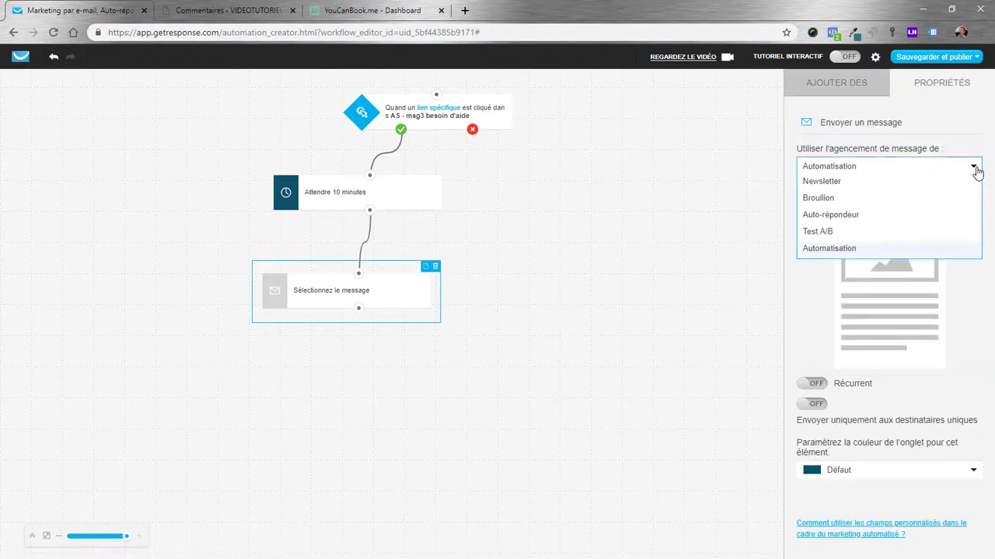
left_click(824, 199)
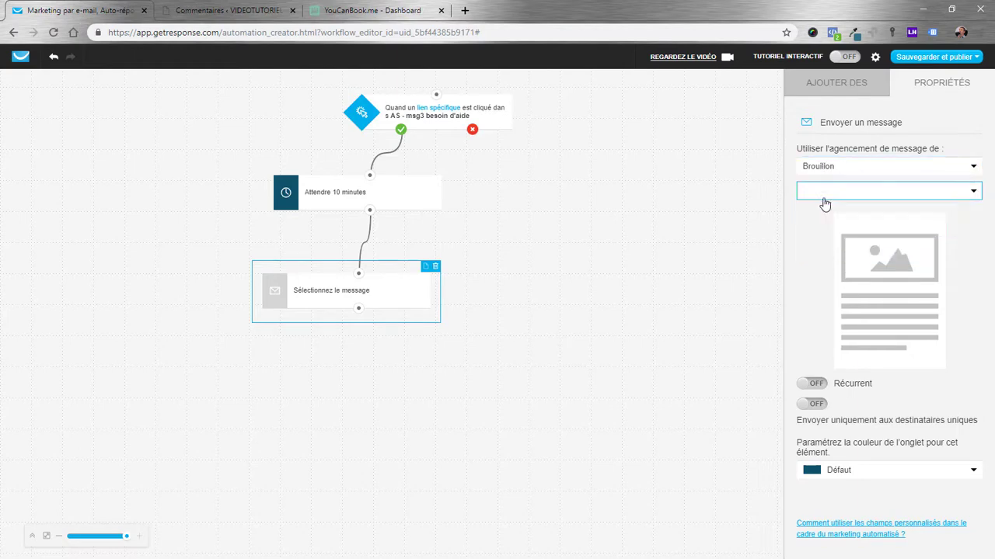
left_click(973, 192)
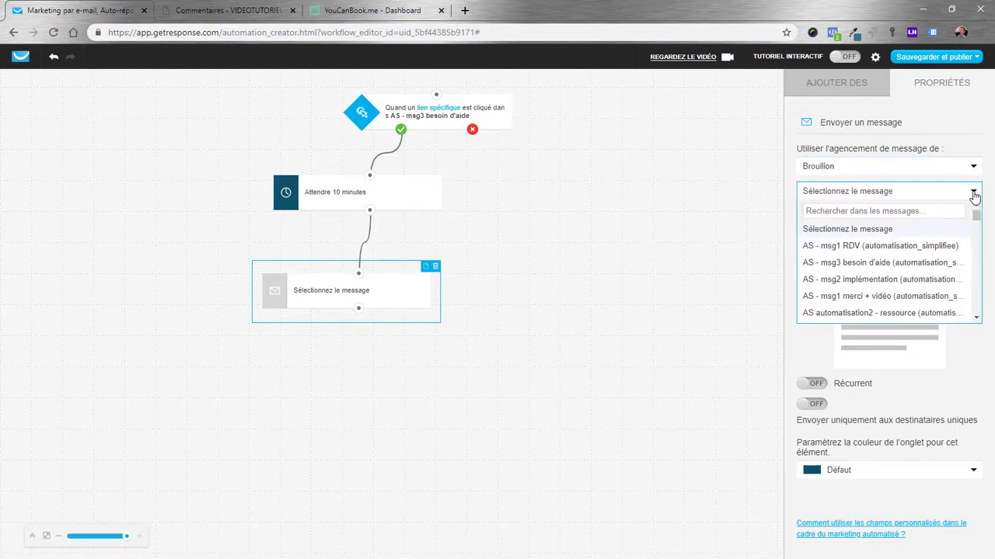
left_click(850, 246)
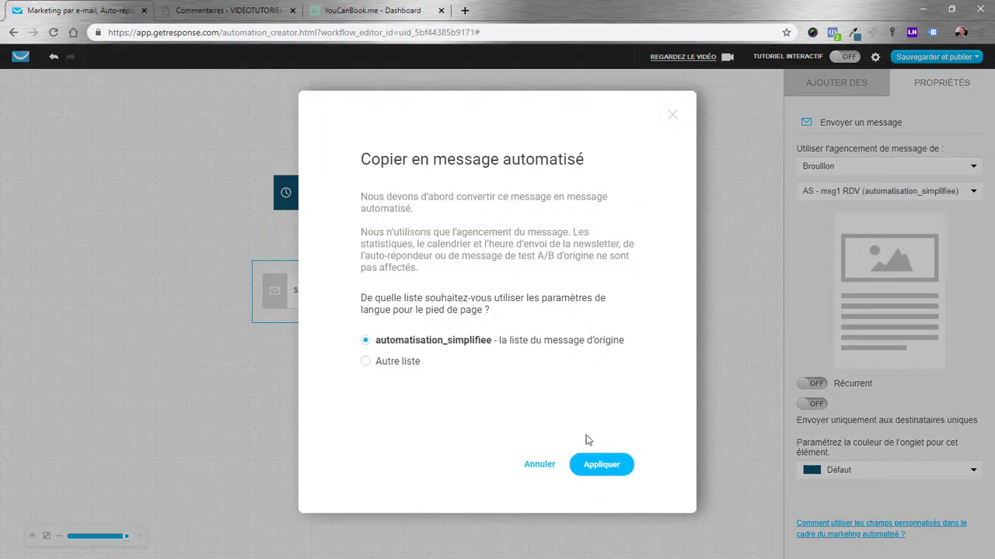
left_click(601, 464)
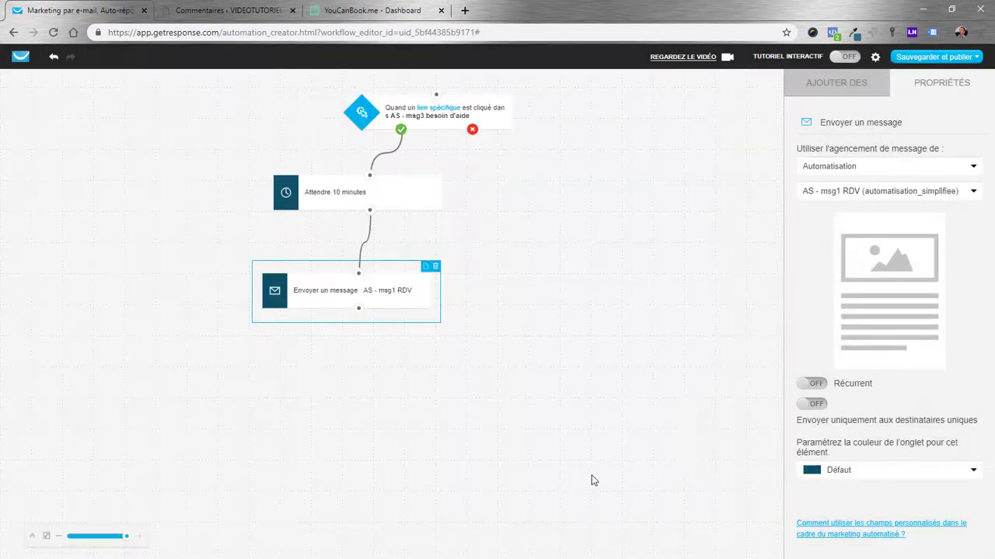
left_click(812, 383)
left_click(812, 403)
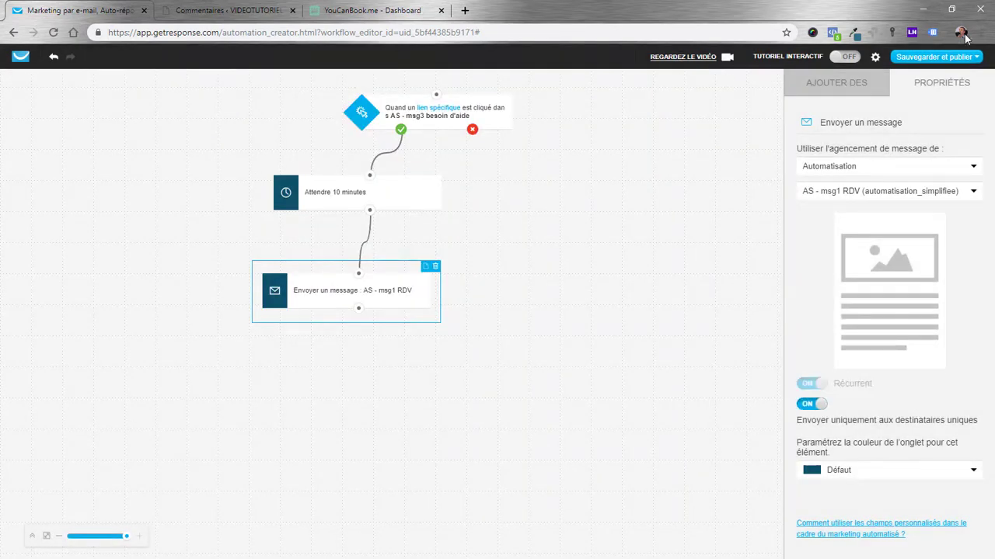
Save and publish the workflow, and open the list of automated messages.
left_click(938, 62)
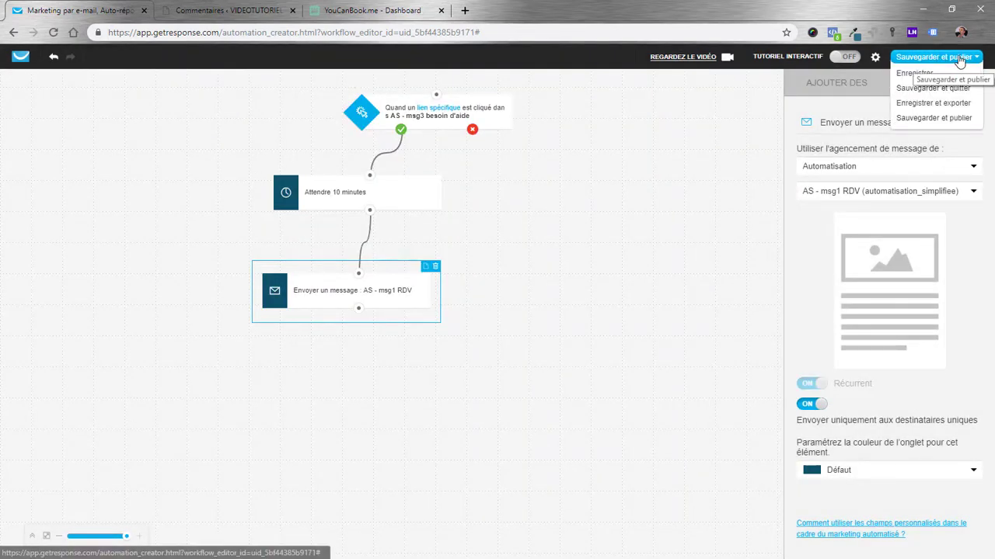
left_click(621, 102)
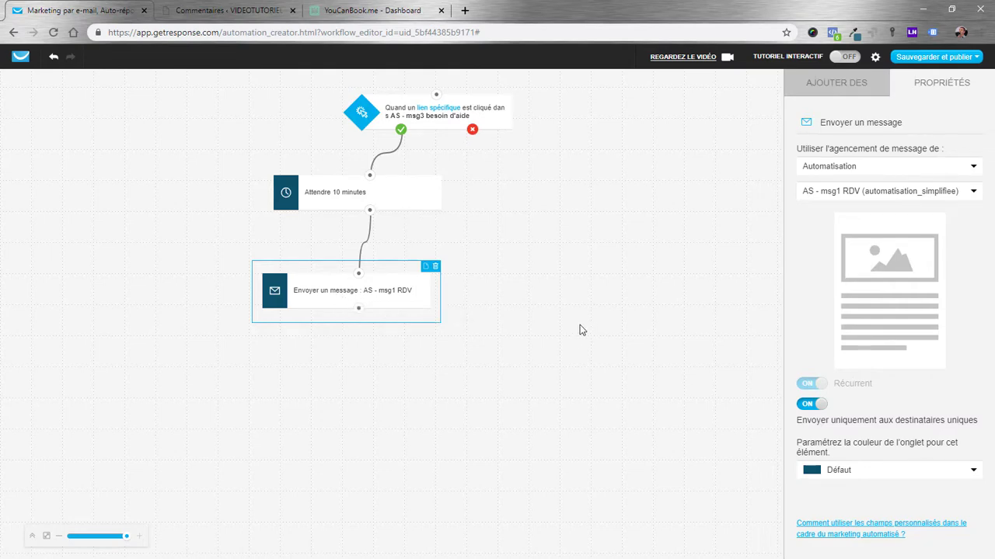
left_click(941, 56)
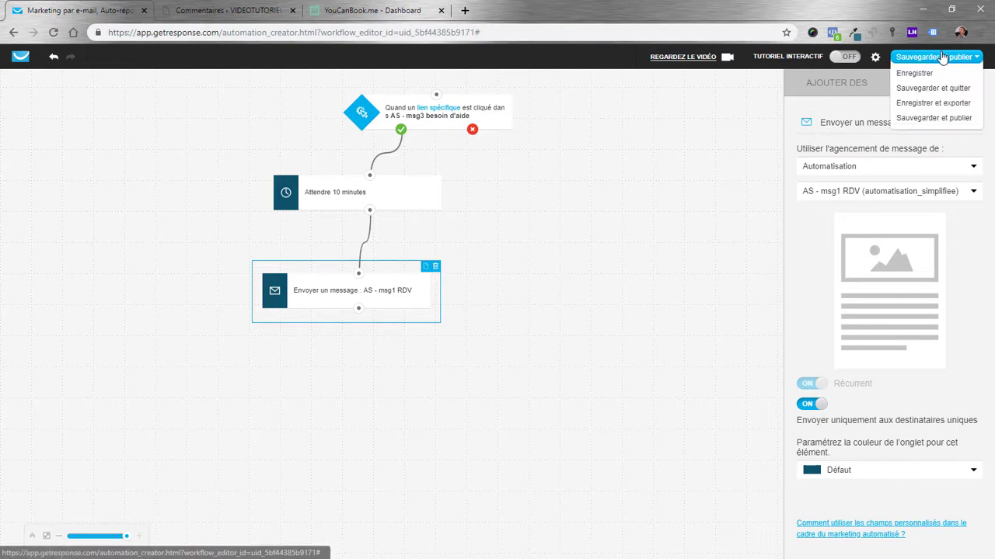
left_click(933, 117)
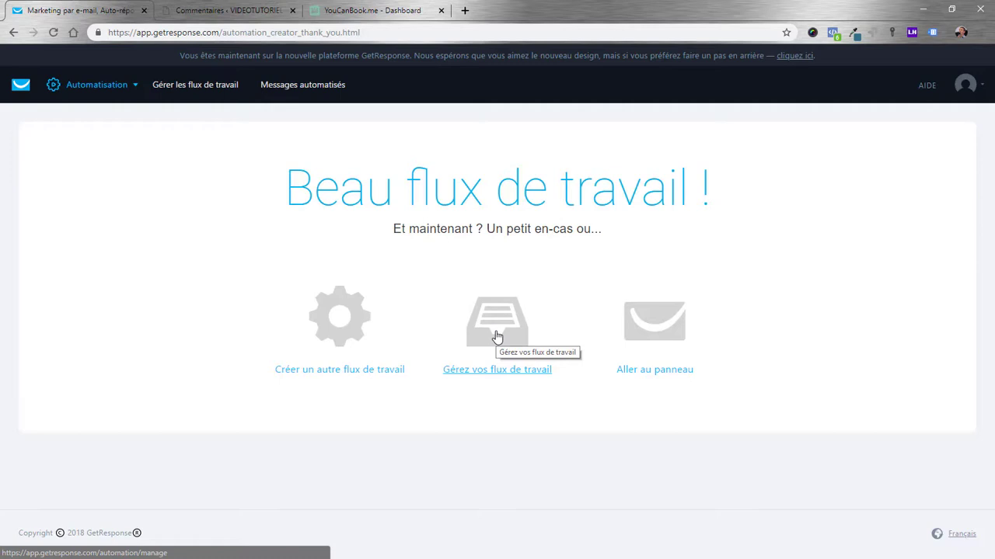
left_click(317, 92)
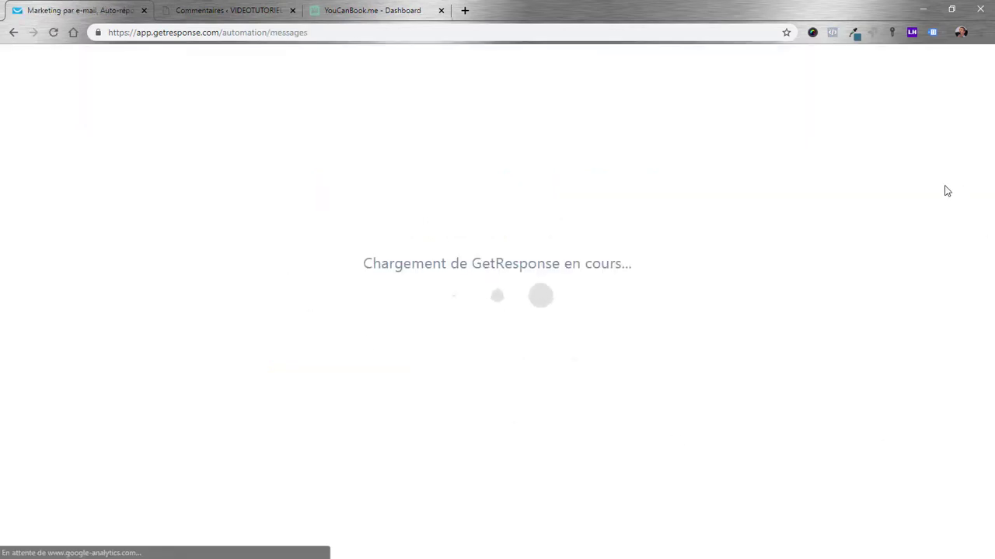